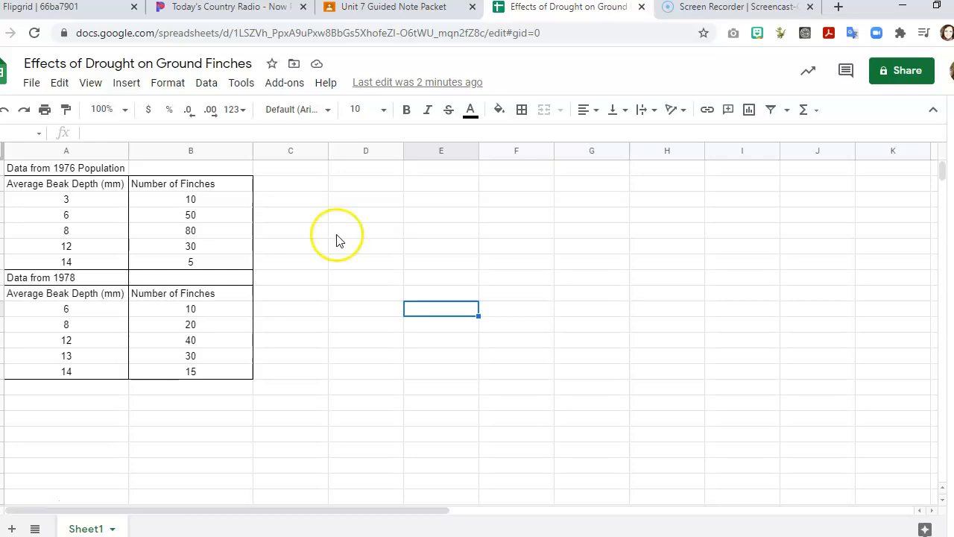
- Insert a chart from the 1976 beak depth and finch count data in A2:B7
click(95, 212)
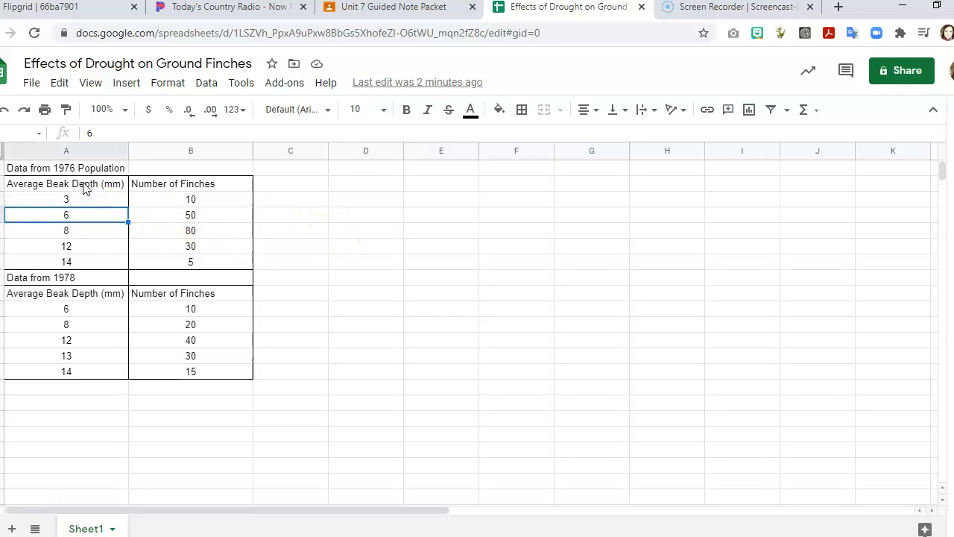
drag(86, 186, 185, 268)
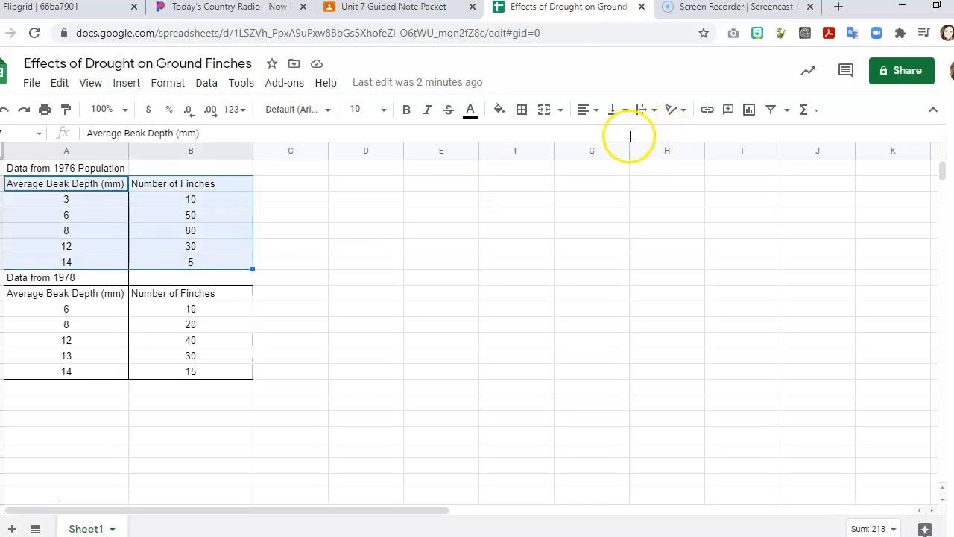
click(133, 88)
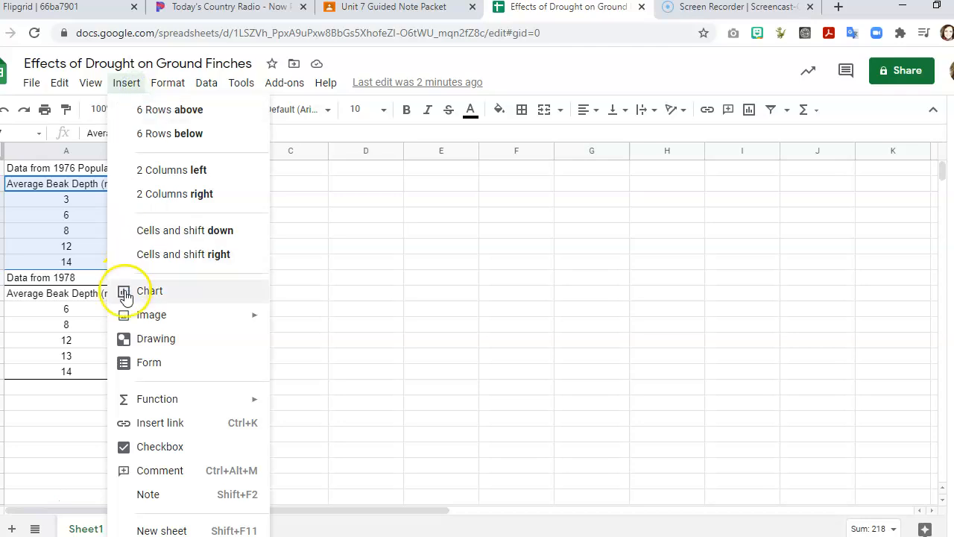
click(132, 88)
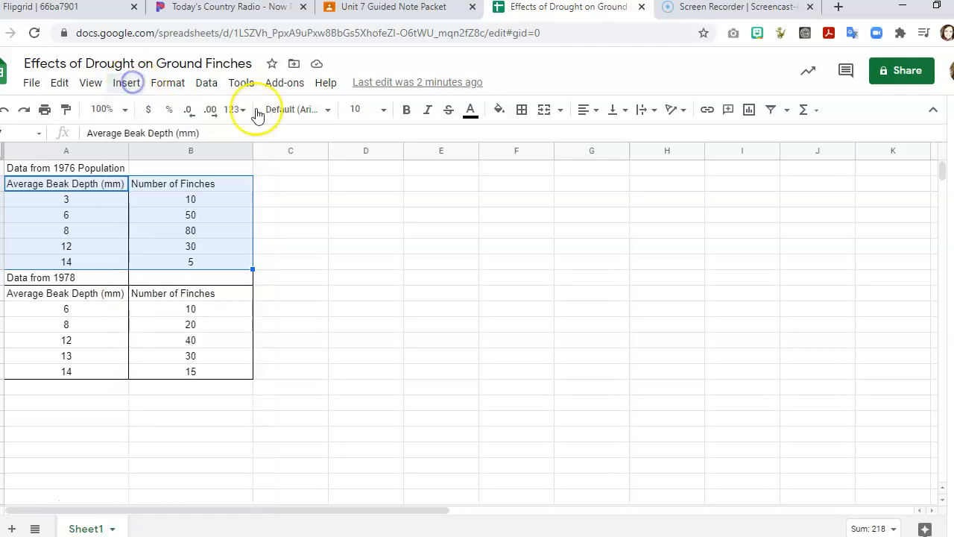
click(751, 111)
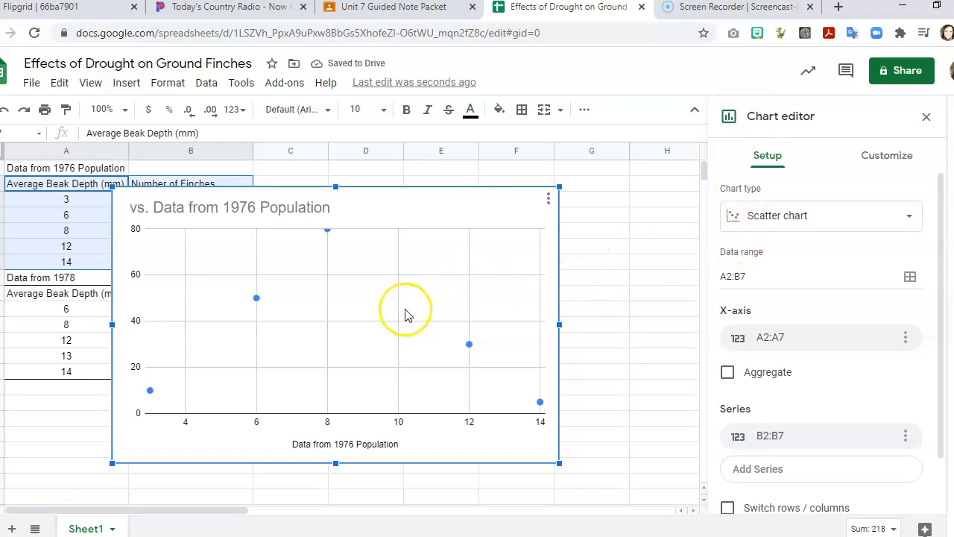
- Change the 1976 data chart from a scatter chart to a line chart
click(872, 216)
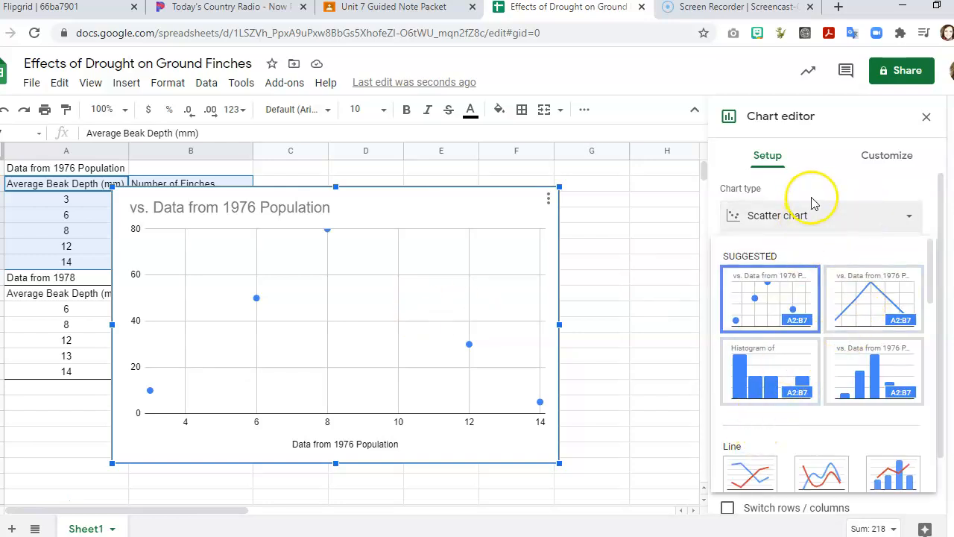
click(861, 222)
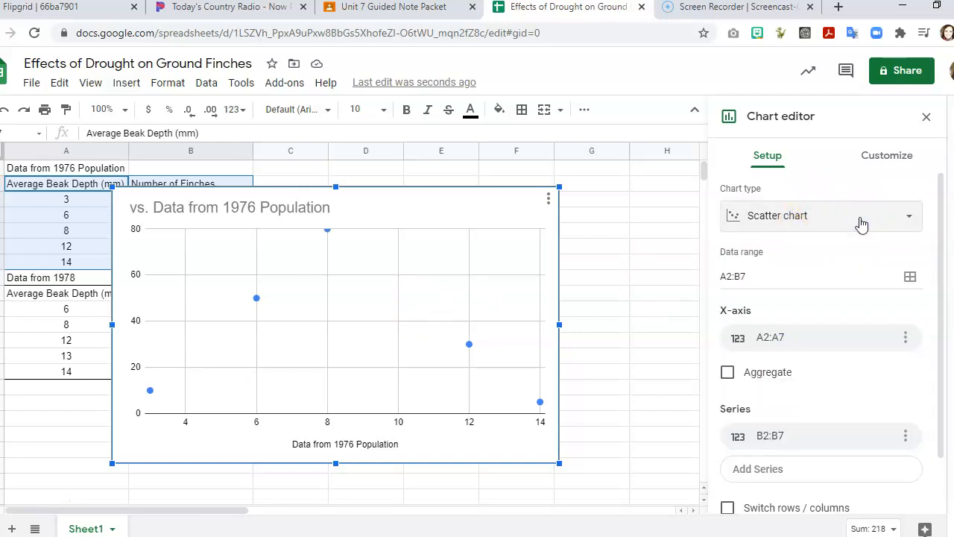
click(861, 222)
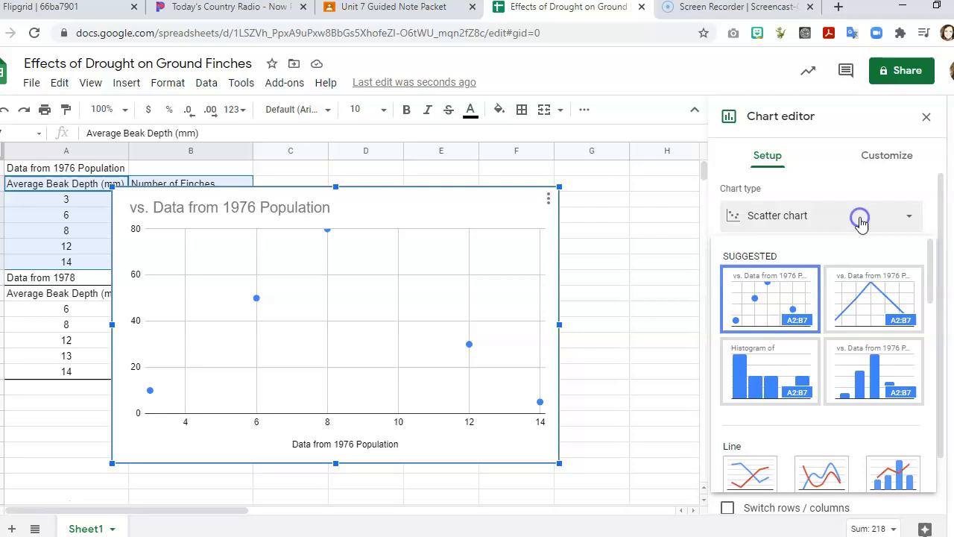
click(750, 474)
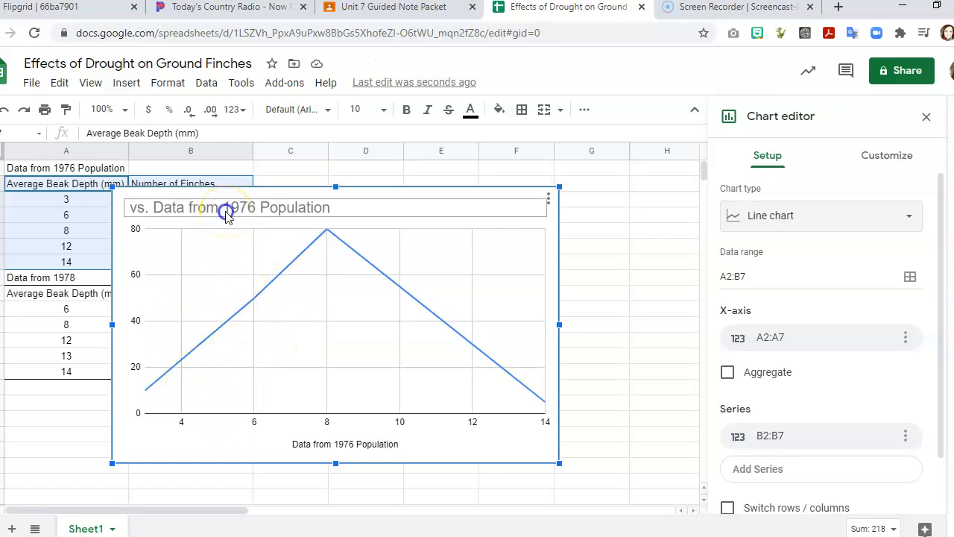
- Replace the chart title with "Data from 1976 Population vs. Data from 1978"
click(226, 212)
click(320, 208)
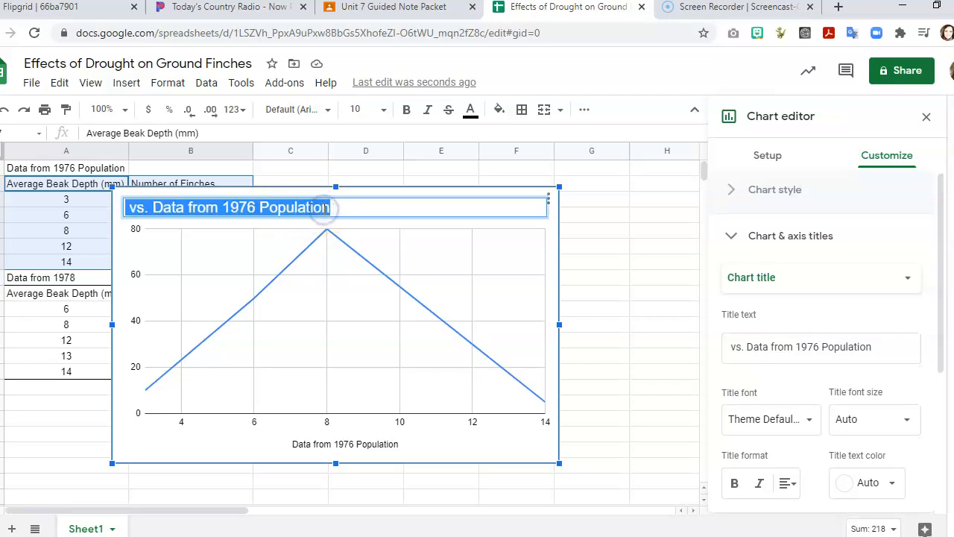
key(BackSpace)
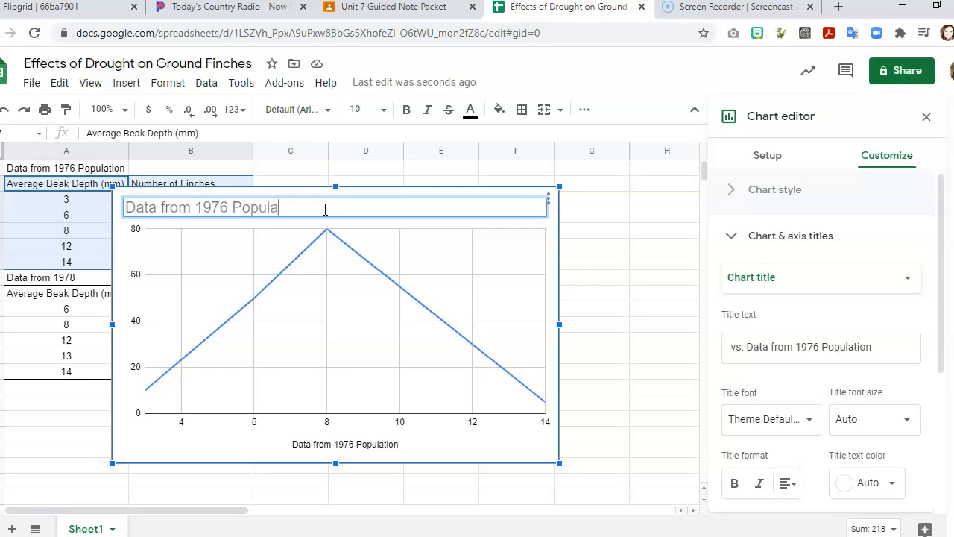
text(vs. Data from 1978)
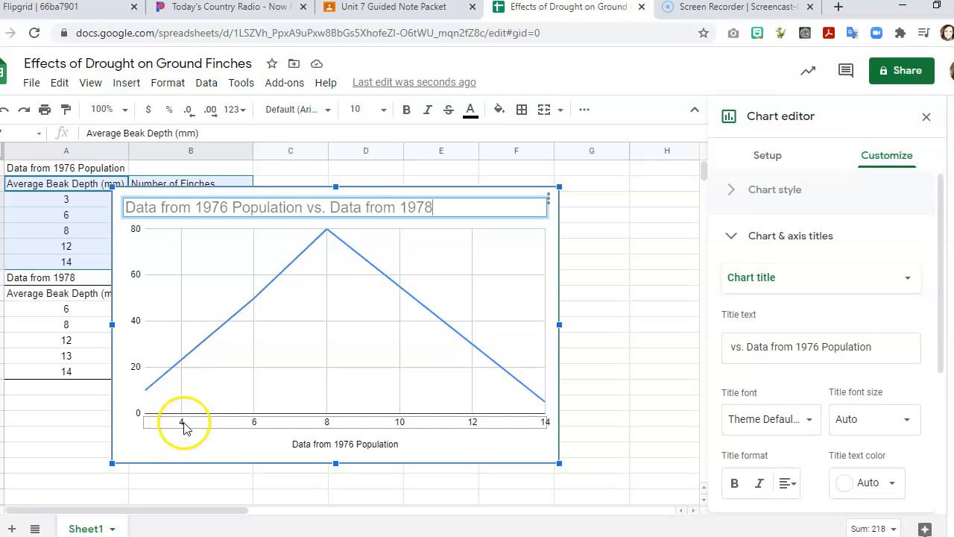
- Set the chart's horizontal axis title to "Average Beak Depth (mm)"
click(370, 444)
click(371, 445)
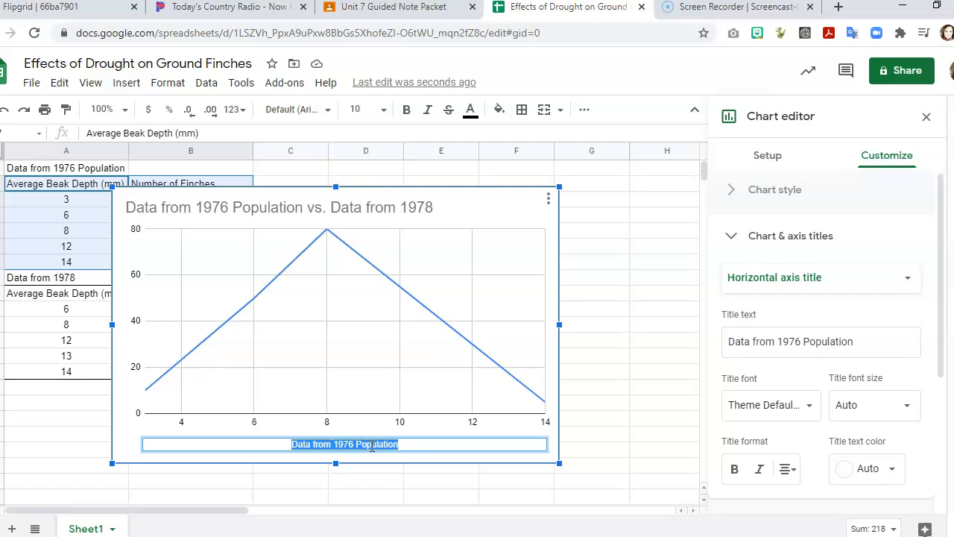
text(Average)
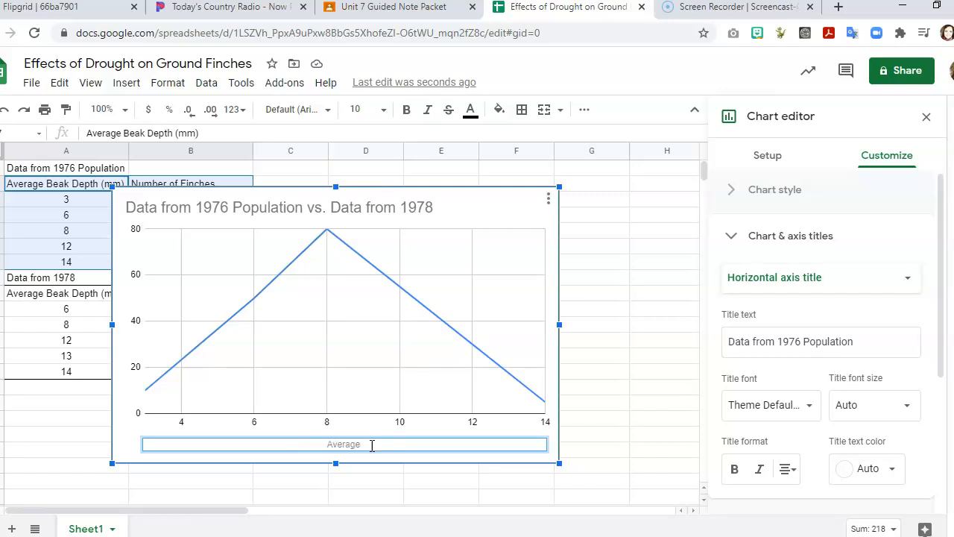
text( Beak Depth (mm))
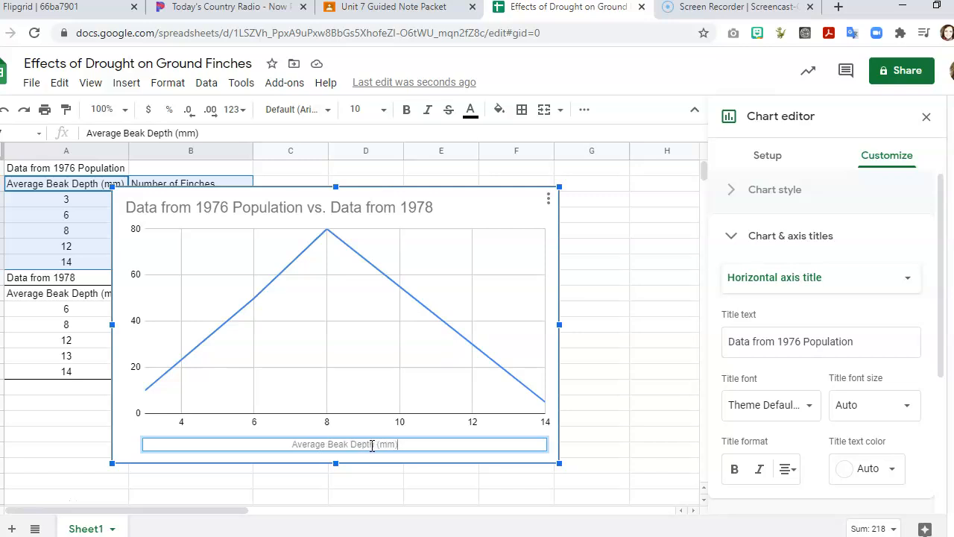
click(452, 355)
- Move the chart beside the data tables so that it no longer covers columns A and B
click(622, 308)
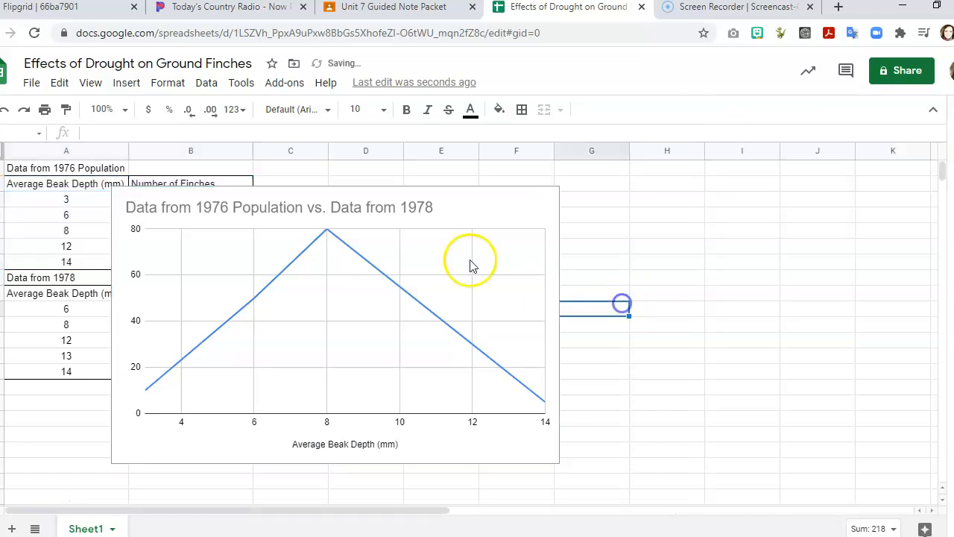
click(408, 208)
drag(409, 207, 606, 197)
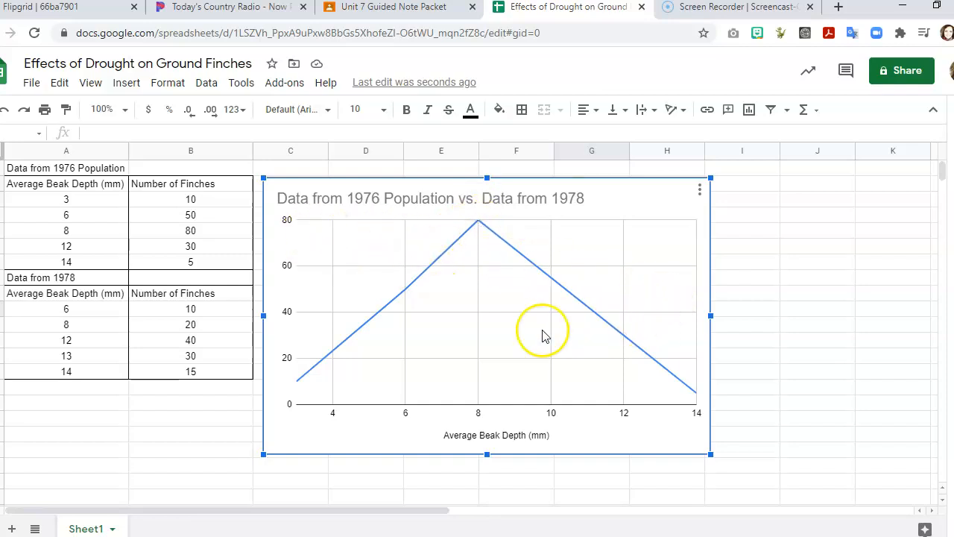
- Examine the chart's customization options, including the chart style and the chart and axis title settings
double_click(606, 199)
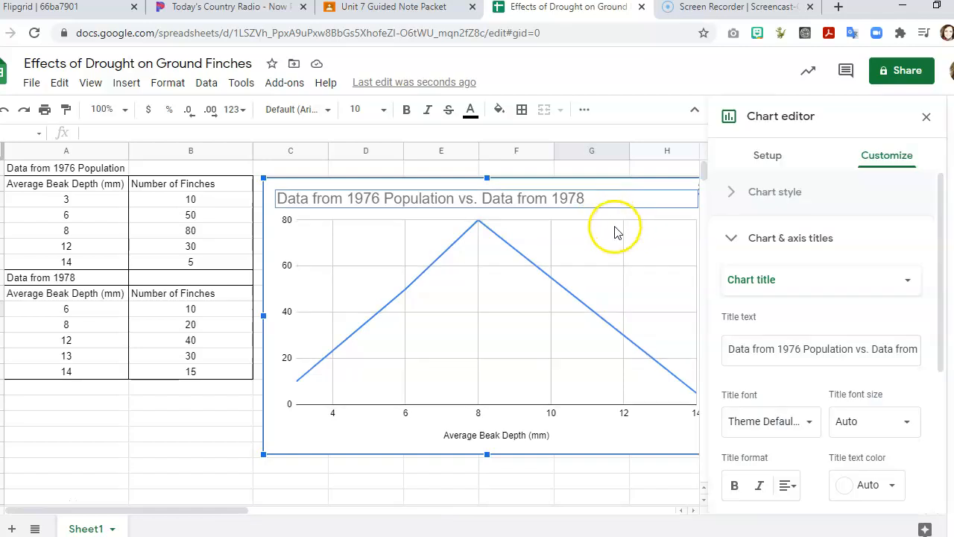
click(618, 212)
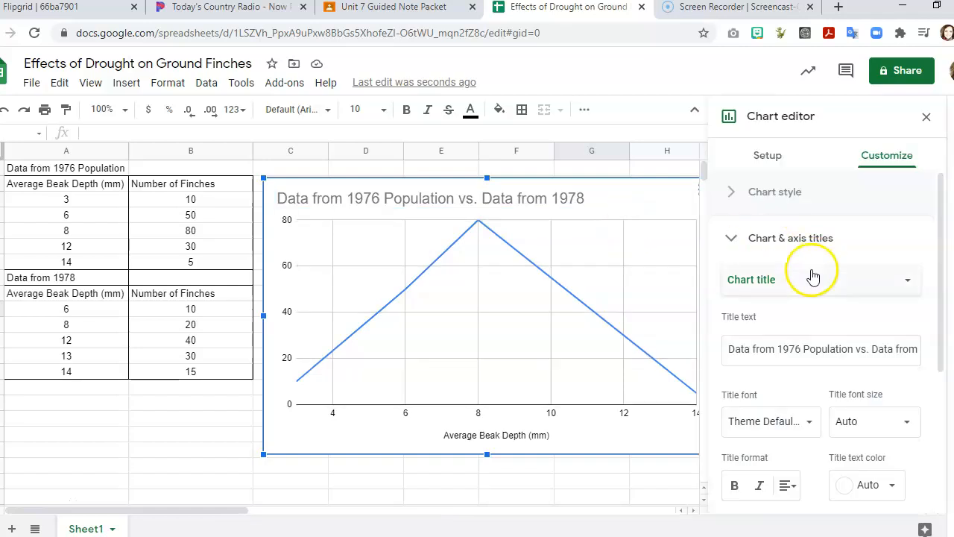
scroll(802, 319, down, 1)
scroll(797, 317, down, 2)
scroll(809, 268, up, 3)
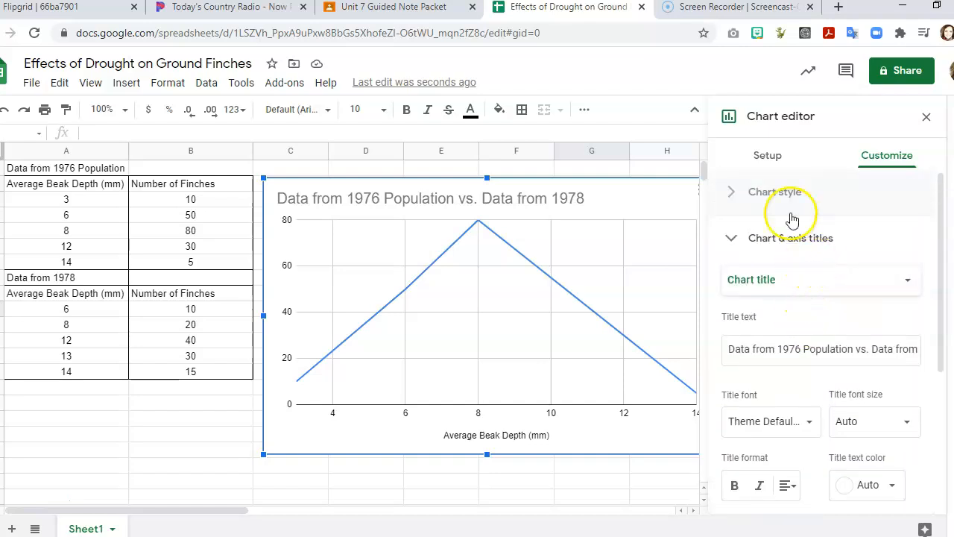
scroll(796, 326, down, 4)
scroll(799, 330, up, 4)
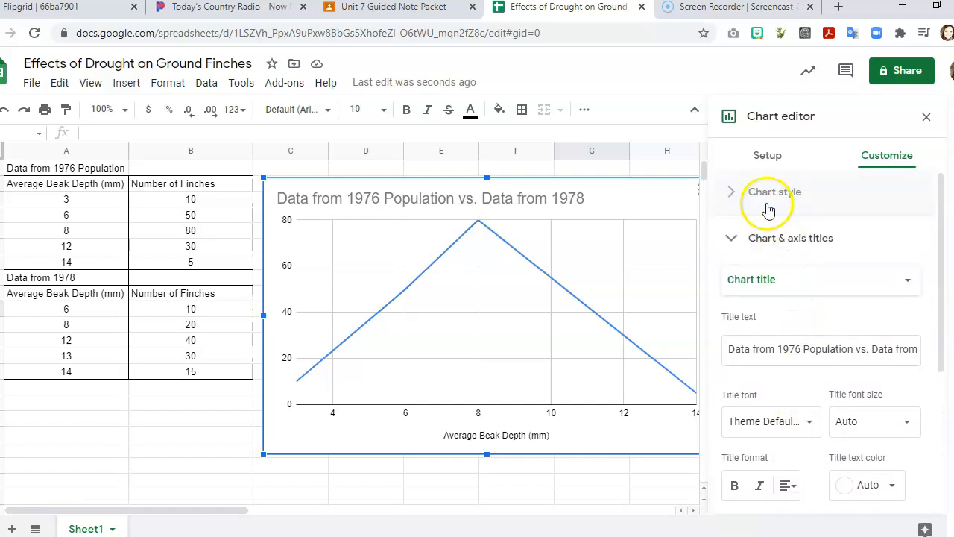
click(762, 191)
click(763, 191)
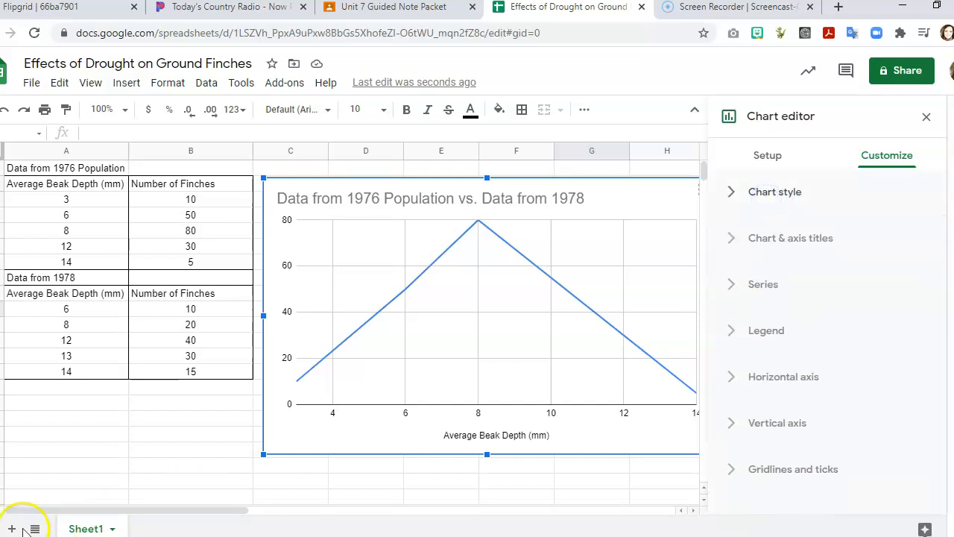
click(40, 505)
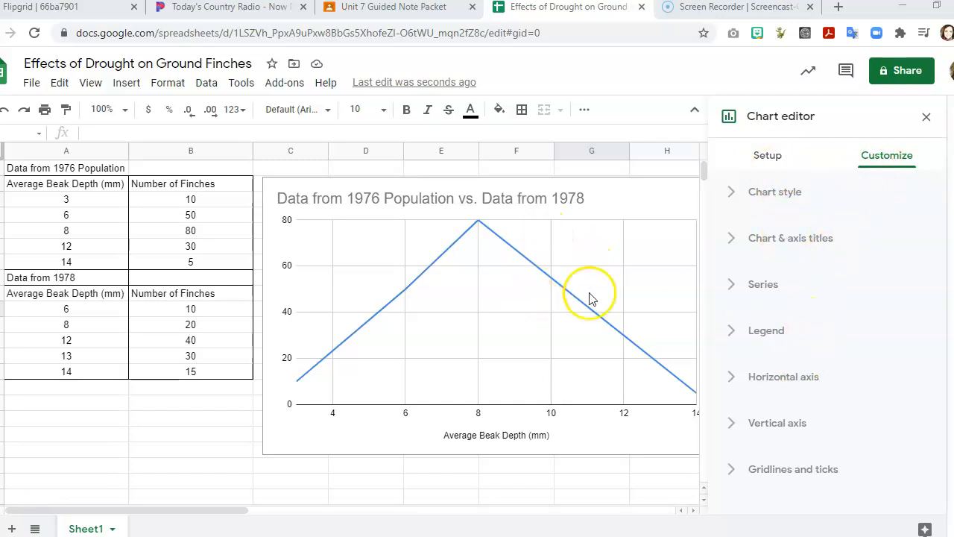
- Add the 1978 data in A9:B14 as a second data range of the line chart
click(764, 154)
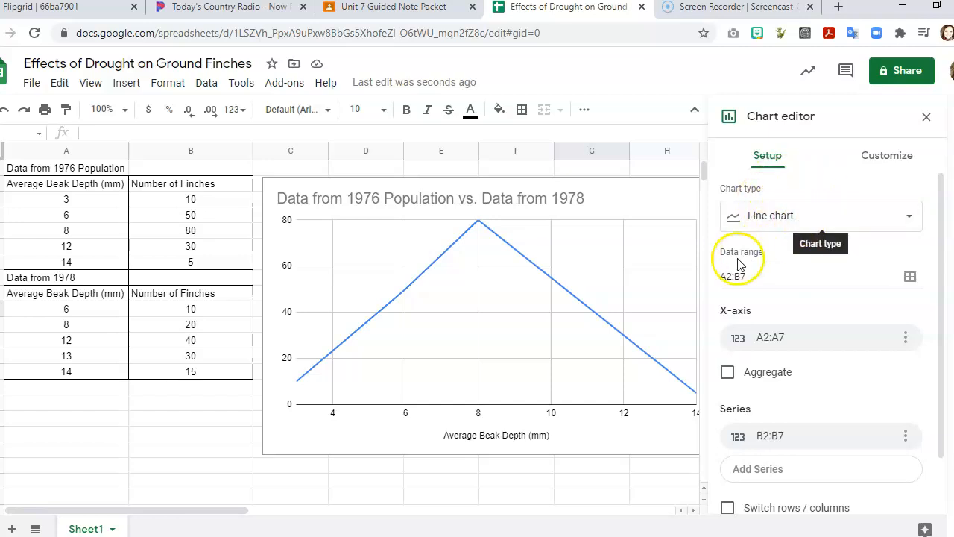
click(909, 282)
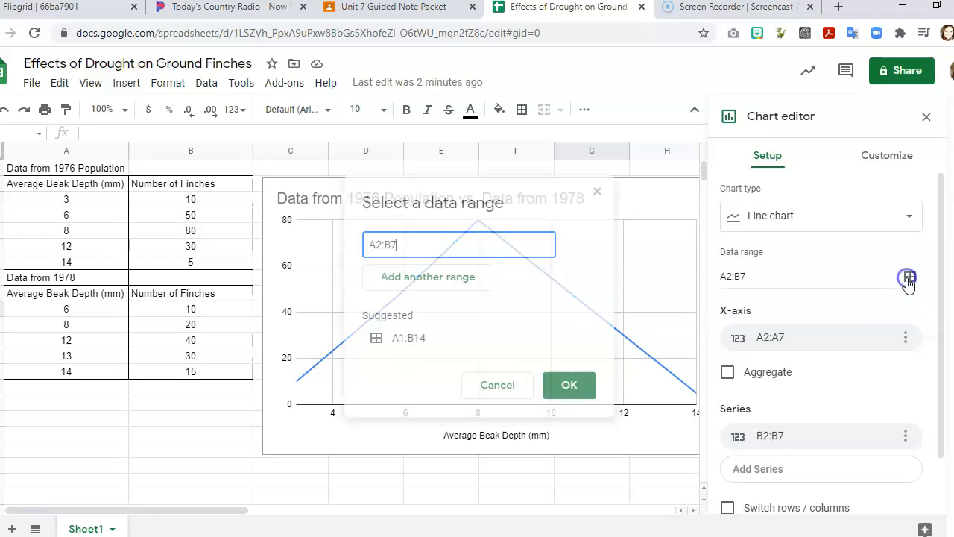
click(463, 280)
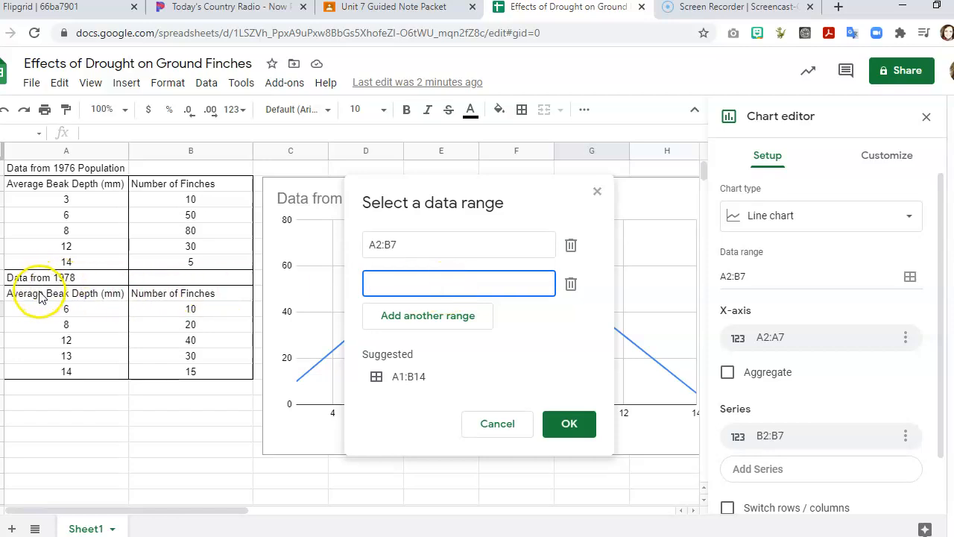
drag(41, 297, 205, 367)
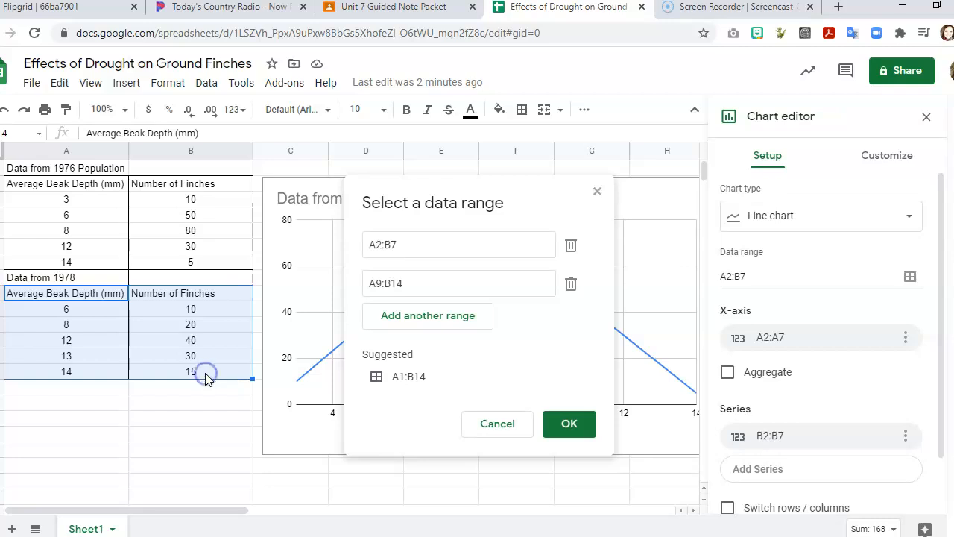
click(570, 431)
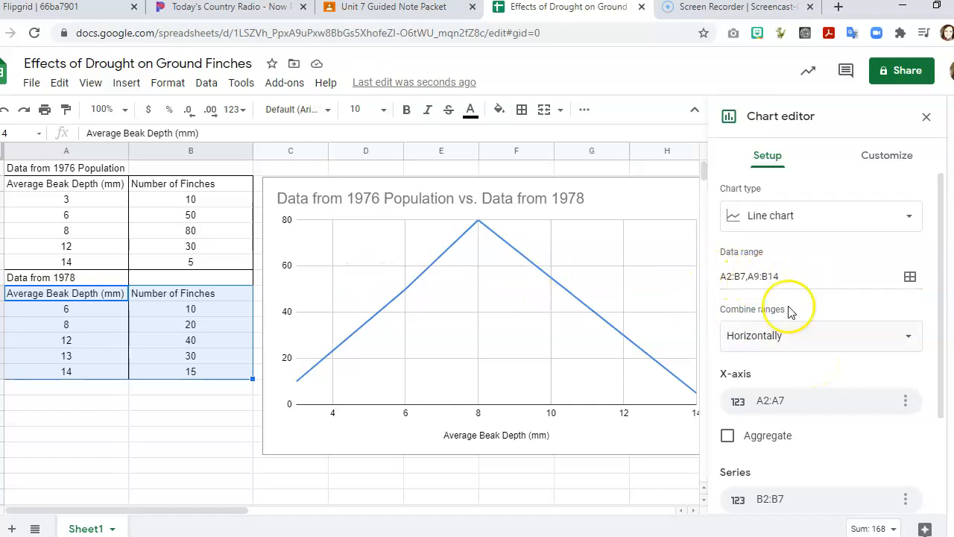
- Add the 1978 finch counts in B9:B14 as a second series of the chart
scroll(802, 320, down, 2)
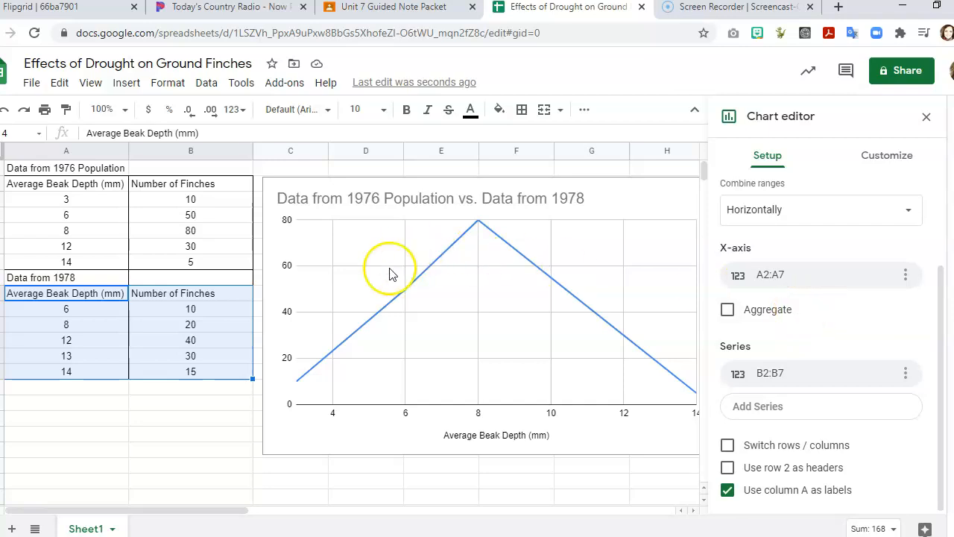
click(785, 414)
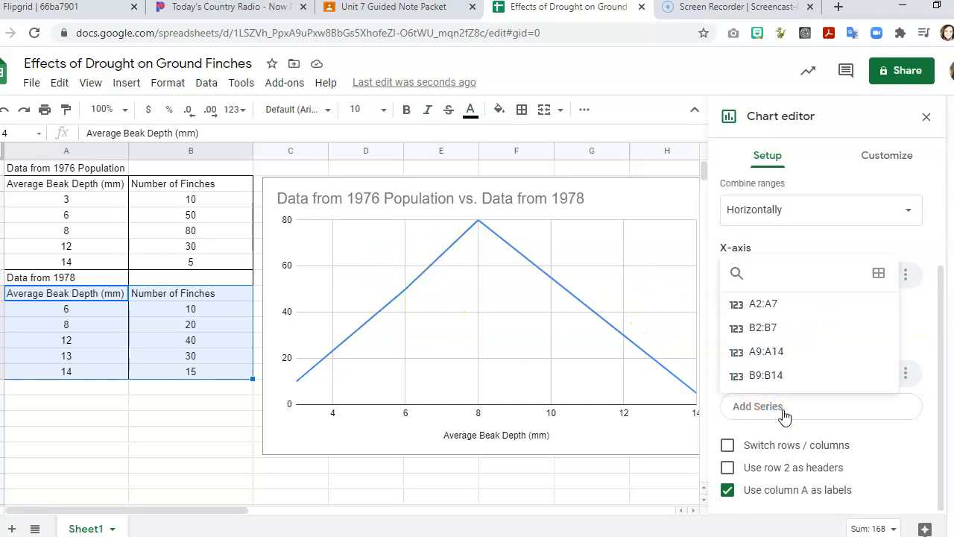
click(780, 379)
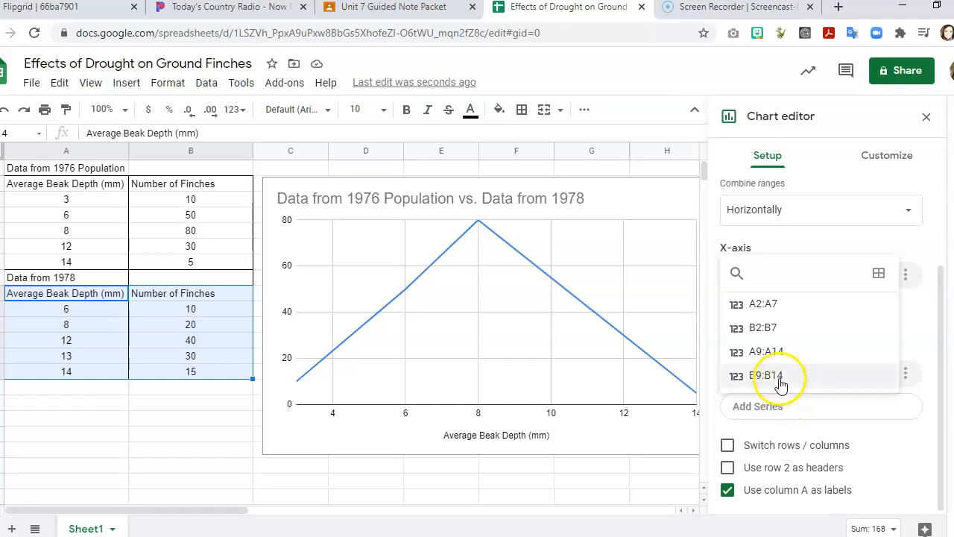